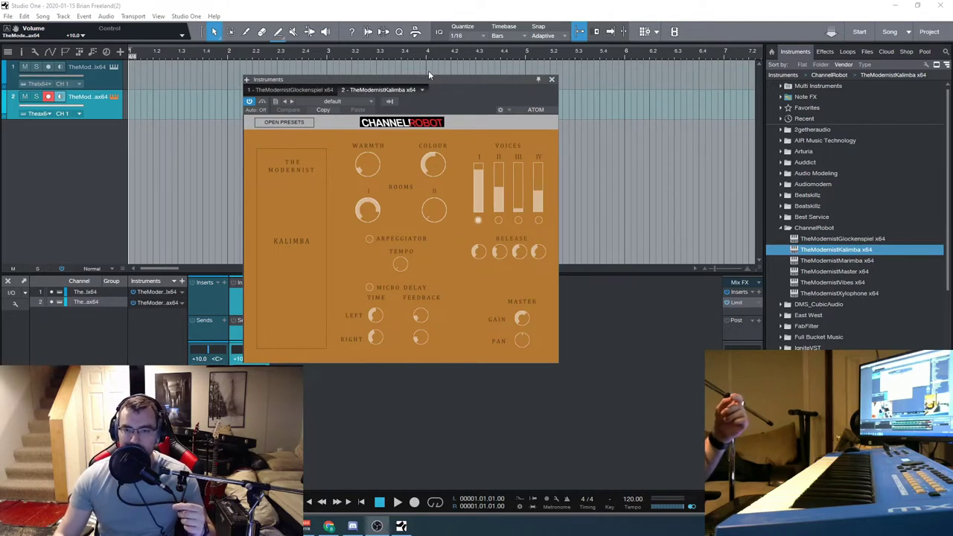
# Nudge the Modernist Kalimba instrument window slightly up and left over the arrangement
pyautogui.moveTo(445, 76); pyautogui.dragTo(442, 80)
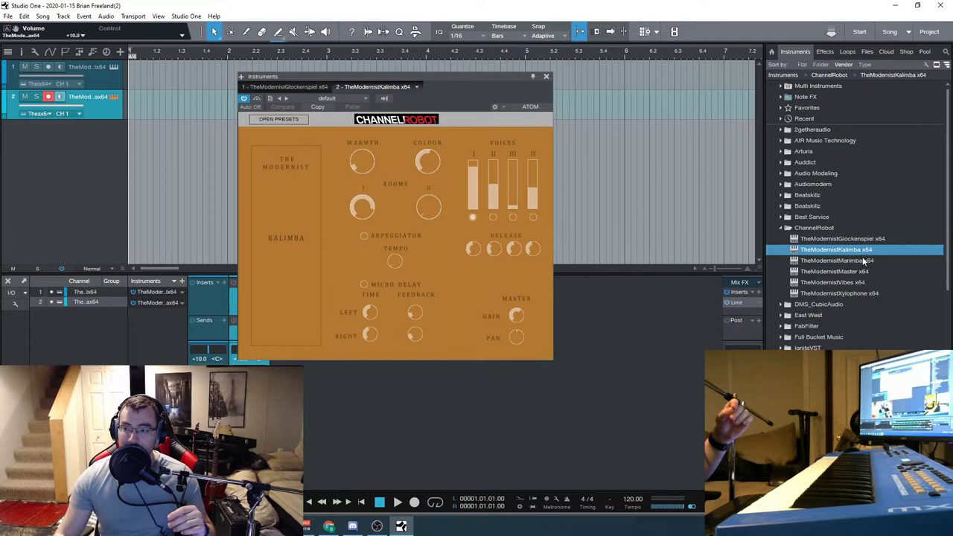
# Show track 1's Glockenspiel editor, raise Rooms II and turn Rooms I down to -100
pyautogui.click(102, 88)
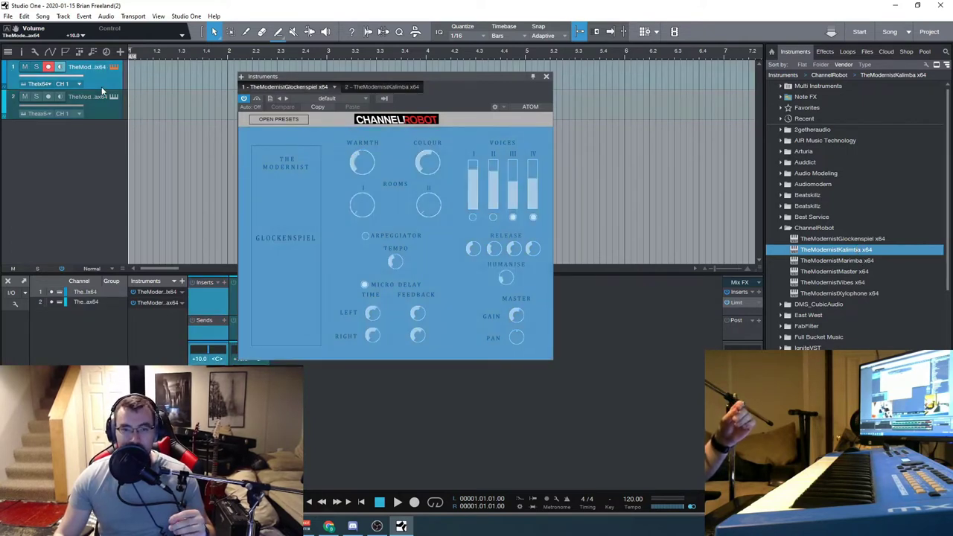
pyautogui.moveTo(384, 78); pyautogui.dragTo(381, 76)
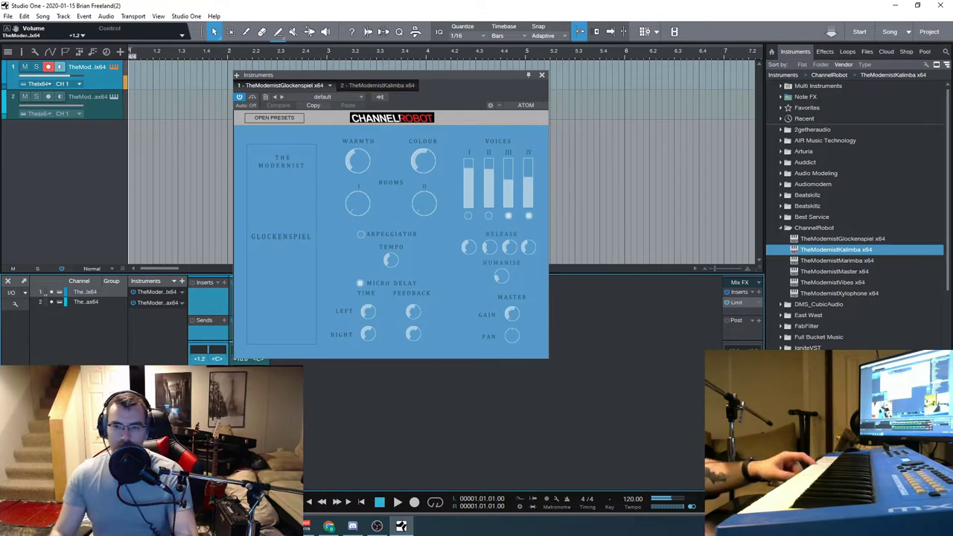
pyautogui.moveTo(357, 204); pyautogui.dragTo(355, 6)
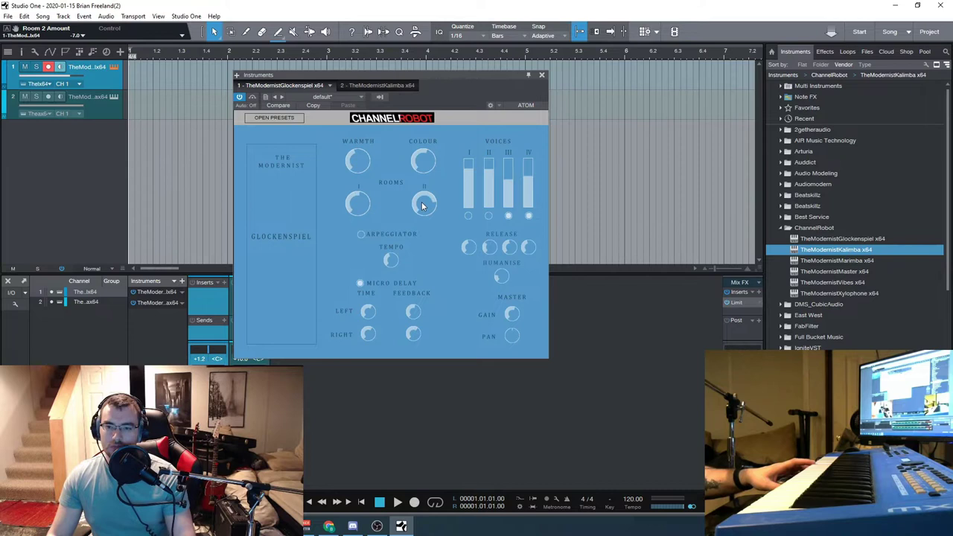
pyautogui.moveTo(361, 207); pyautogui.dragTo(363, 253)
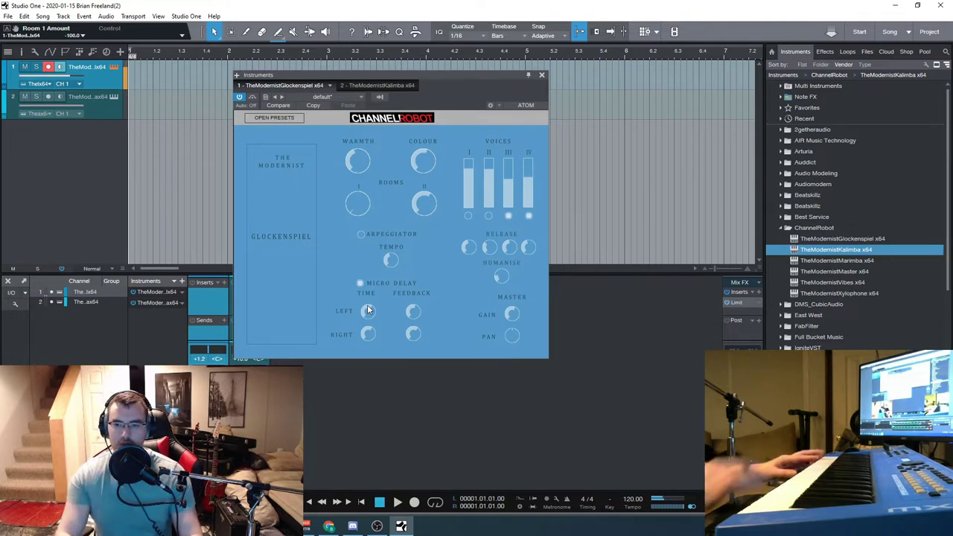
# Load the GlassDrums preset from TheModernistCollection Factory bank onto the Glockenspiel
pyautogui.click(274, 118)
pyautogui.click(270, 178)
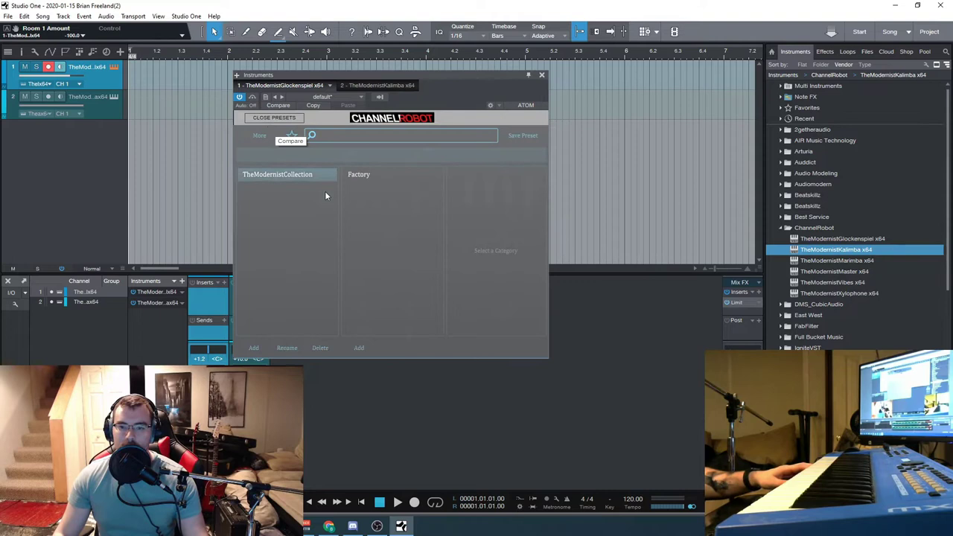
pyautogui.click(387, 179)
pyautogui.doubleClick(498, 260)
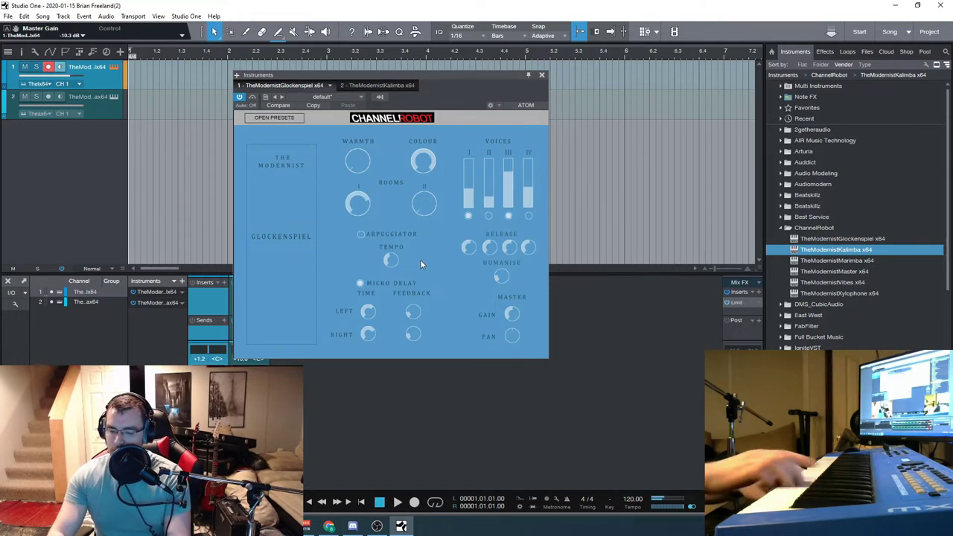
# Try TheClockMaker preset on the Glockenspiel, then switch to the Percustic factory preset
pyautogui.click(272, 117)
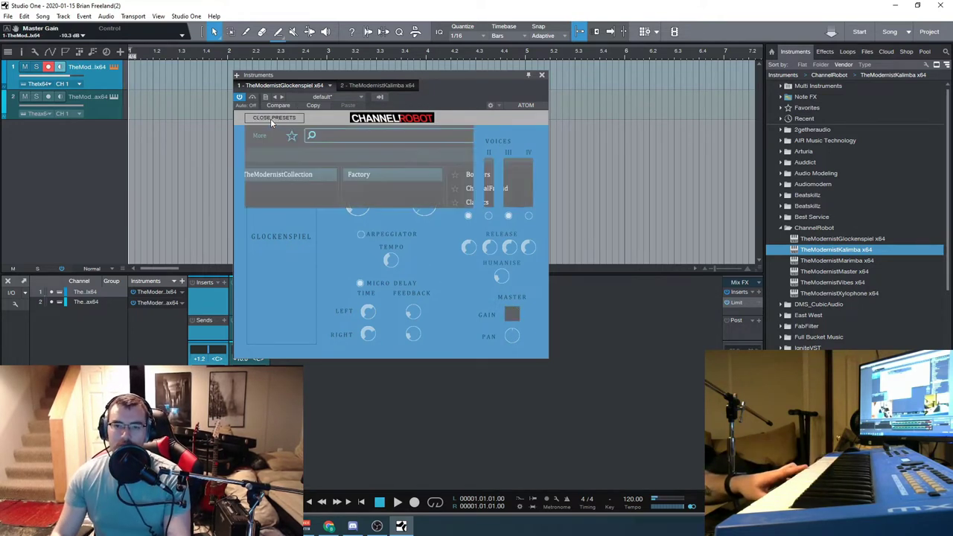
pyautogui.scroll(-4, 506, 274)
pyautogui.click(493, 286)
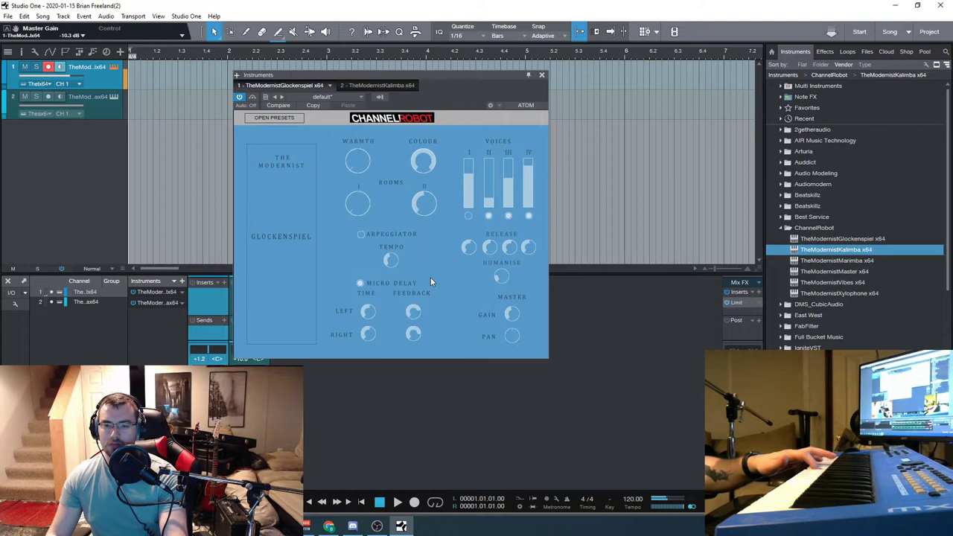
pyautogui.click(275, 118)
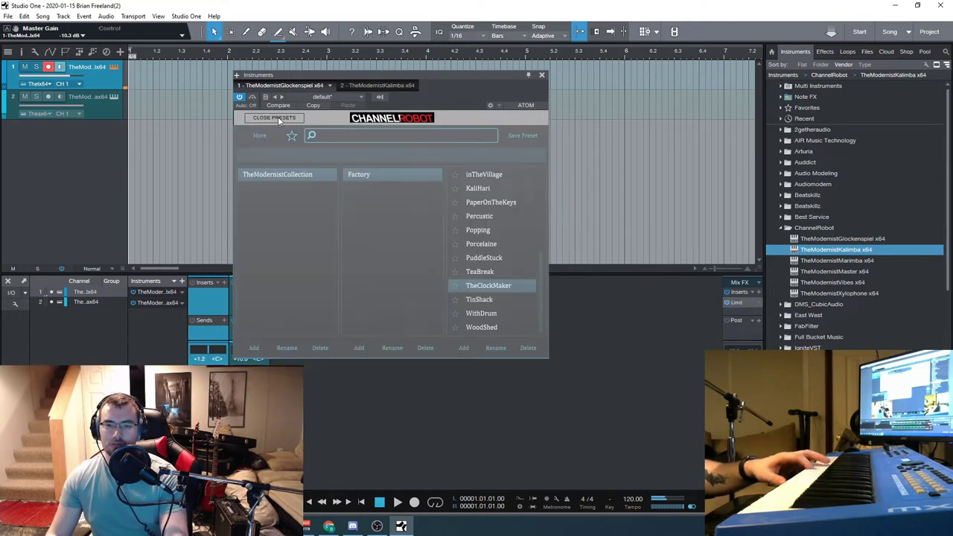
pyautogui.doubleClick(478, 213)
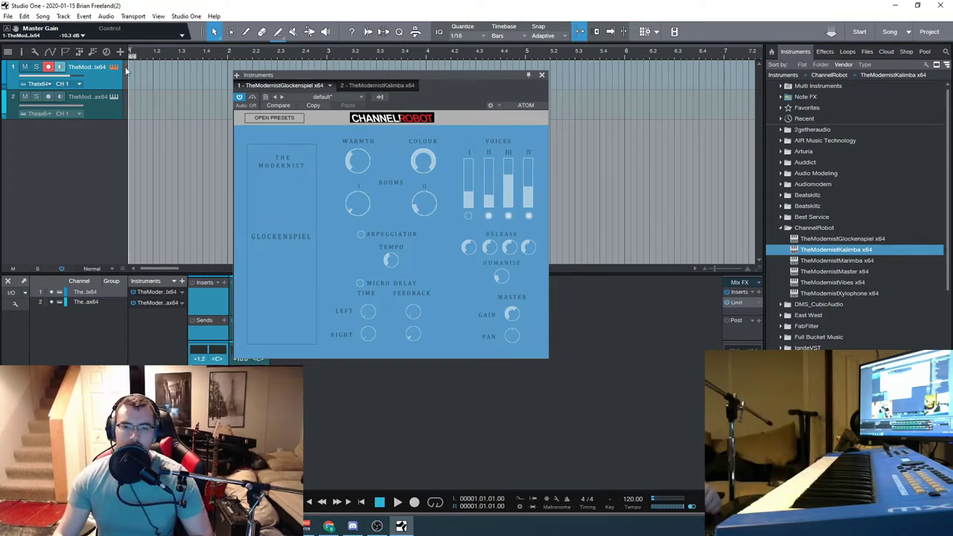
# On track 2's Kalimba, enable Voice II, lower Voice I, and set master gain to -12.2 dB
pyautogui.click(114, 109)
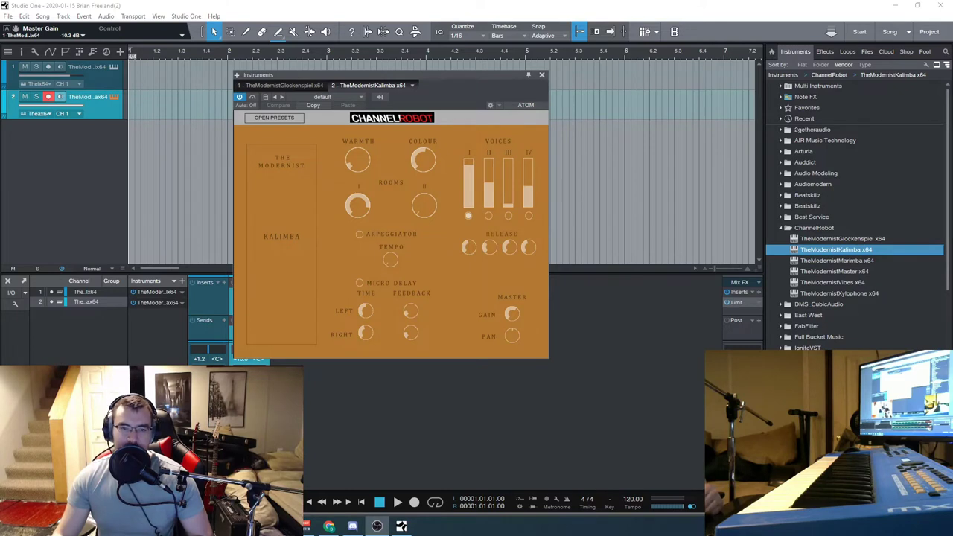
pyautogui.click(292, 123)
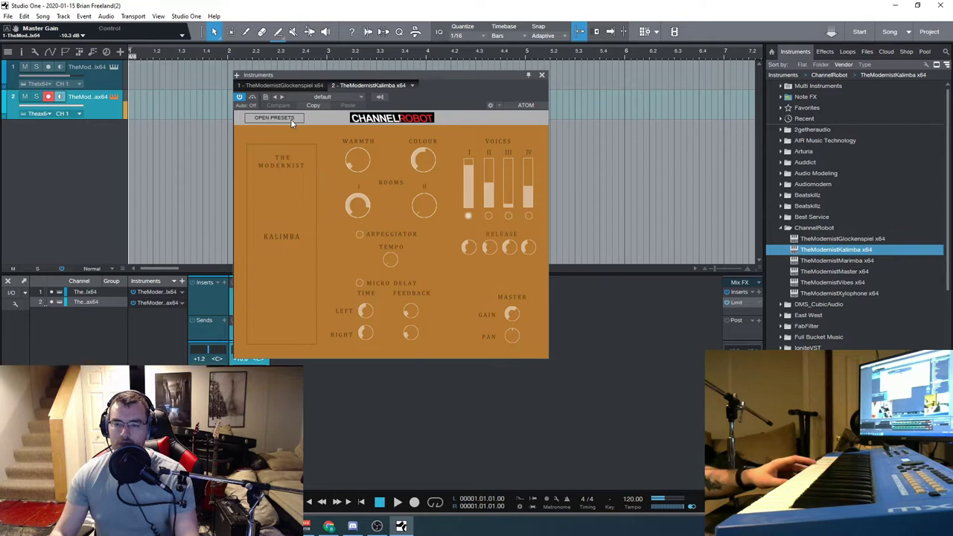
pyautogui.click(488, 216)
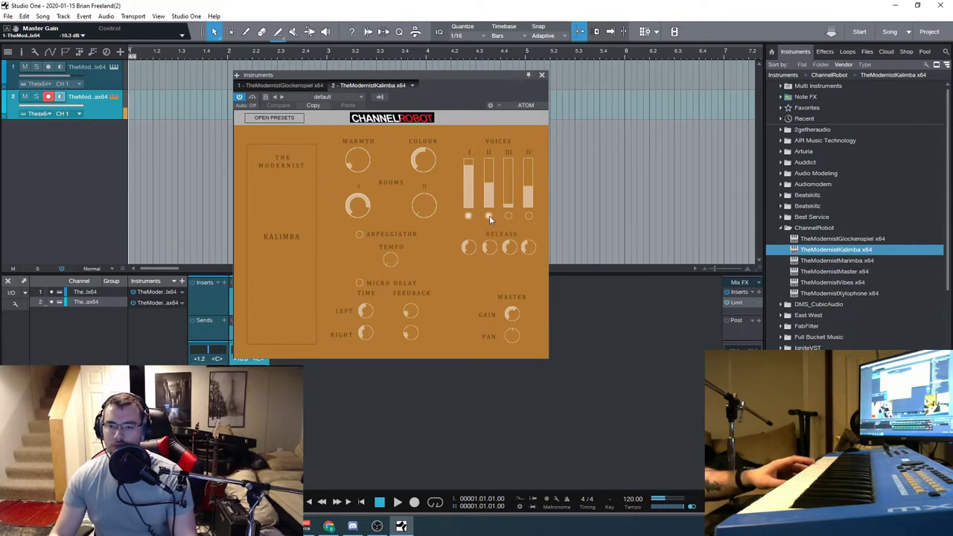
pyautogui.click(468, 197)
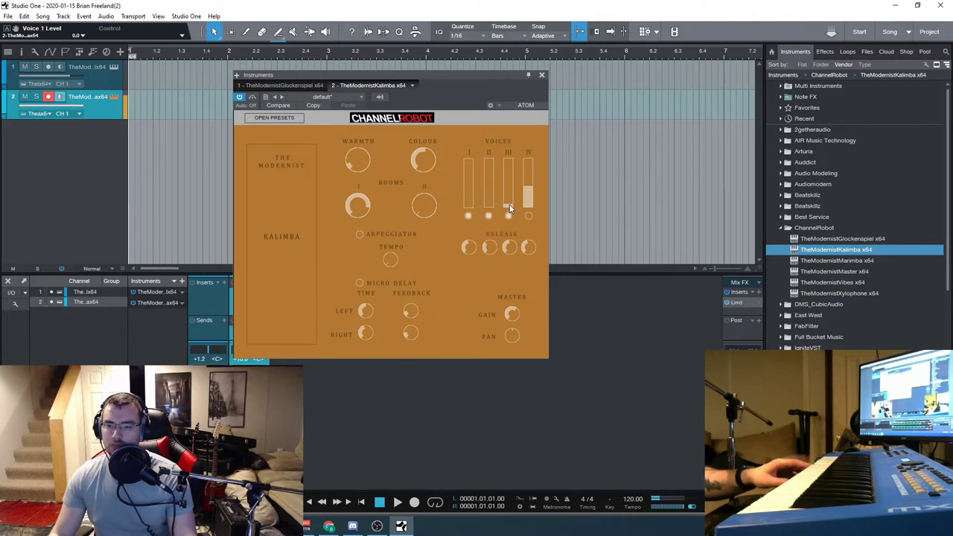
pyautogui.scroll(1, 511, 146)
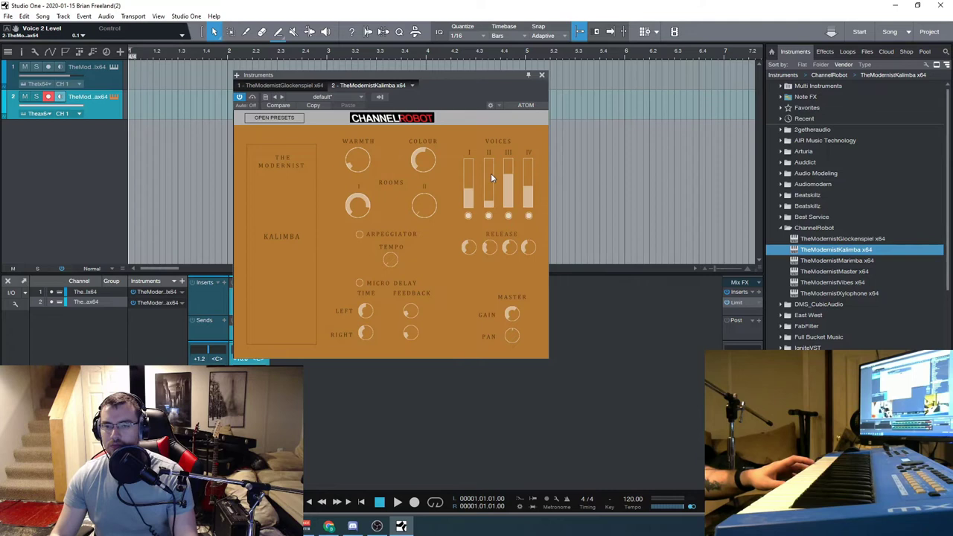
pyautogui.click(508, 316)
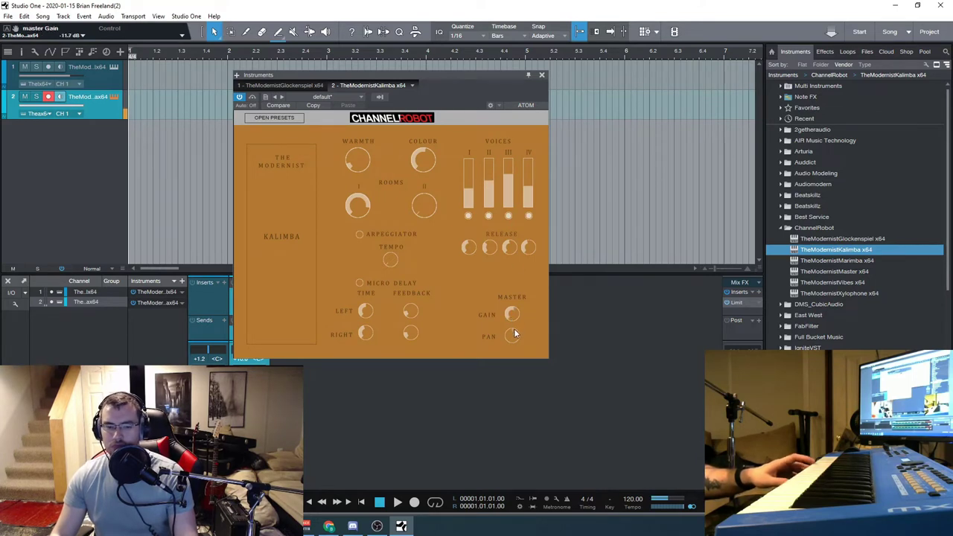
pyautogui.moveTo(513, 333); pyautogui.dragTo(511, 332)
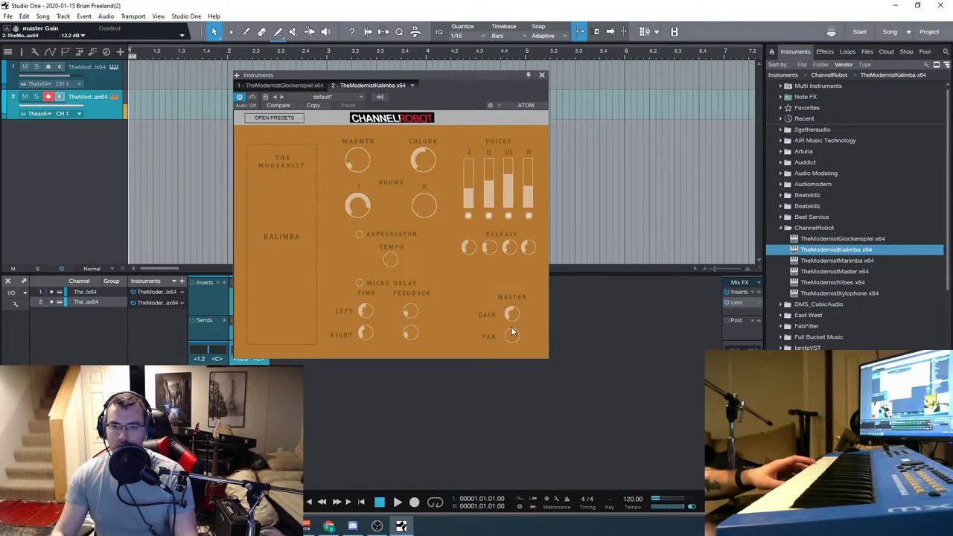
# Load a different preset from TheModernistCollection Factory list onto the Kalimba
pyautogui.click(289, 119)
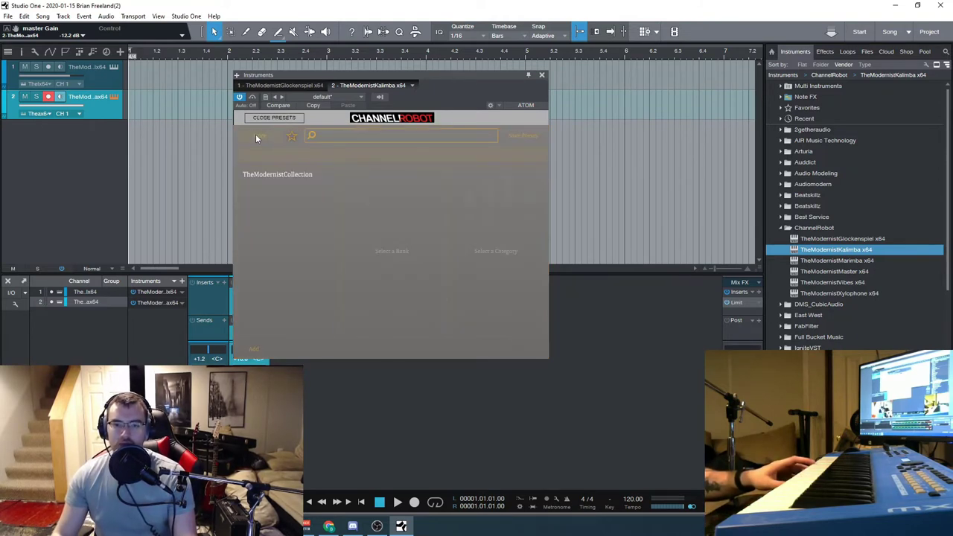
pyautogui.click(327, 174)
pyautogui.click(366, 177)
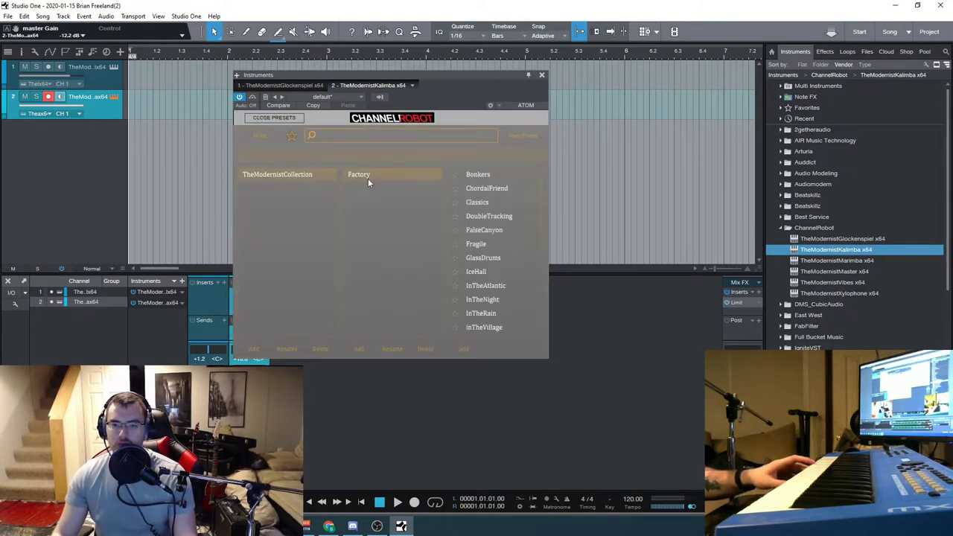
pyautogui.scroll(-5, 477, 274)
pyautogui.doubleClick(490, 257)
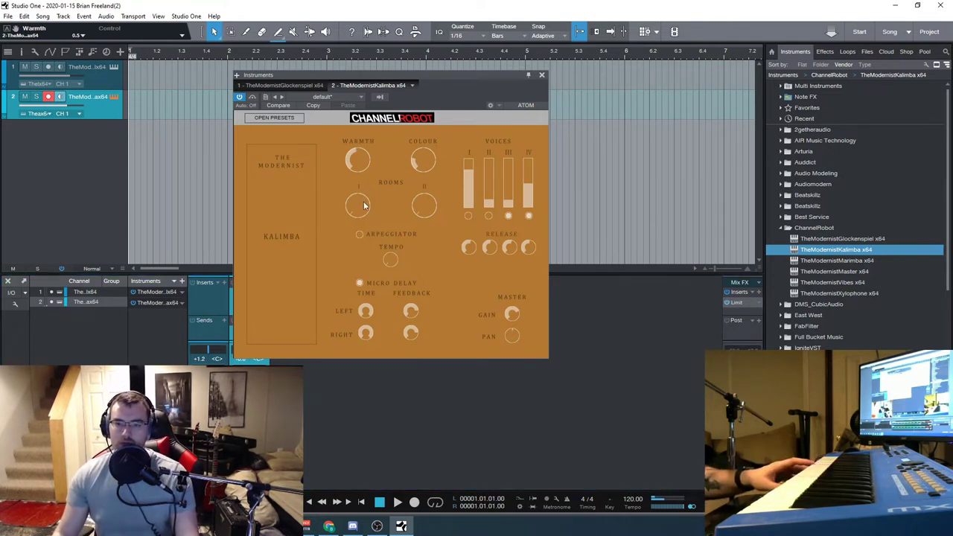
# Adjust the Kalimba's Colour setting and switch on the arpeggiator
pyautogui.click(422, 147)
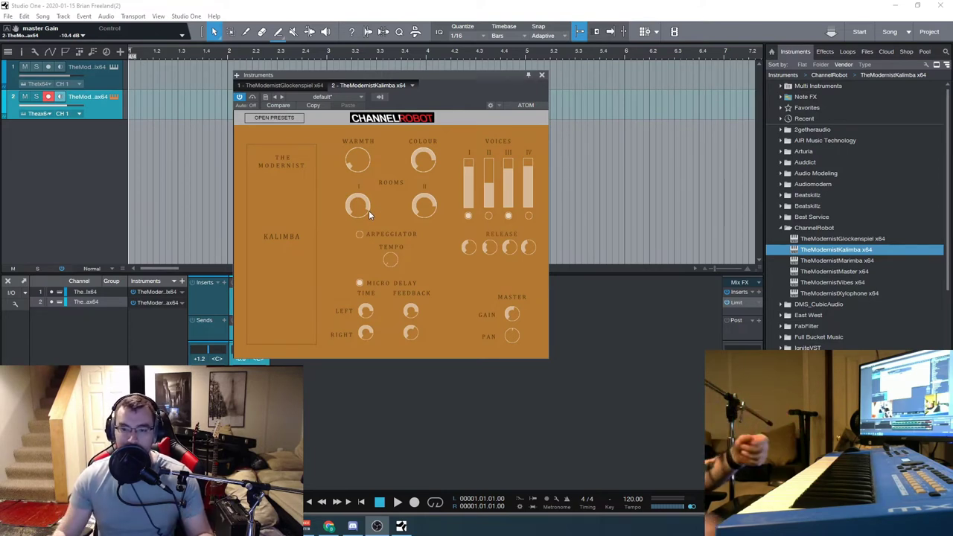
pyautogui.click(359, 235)
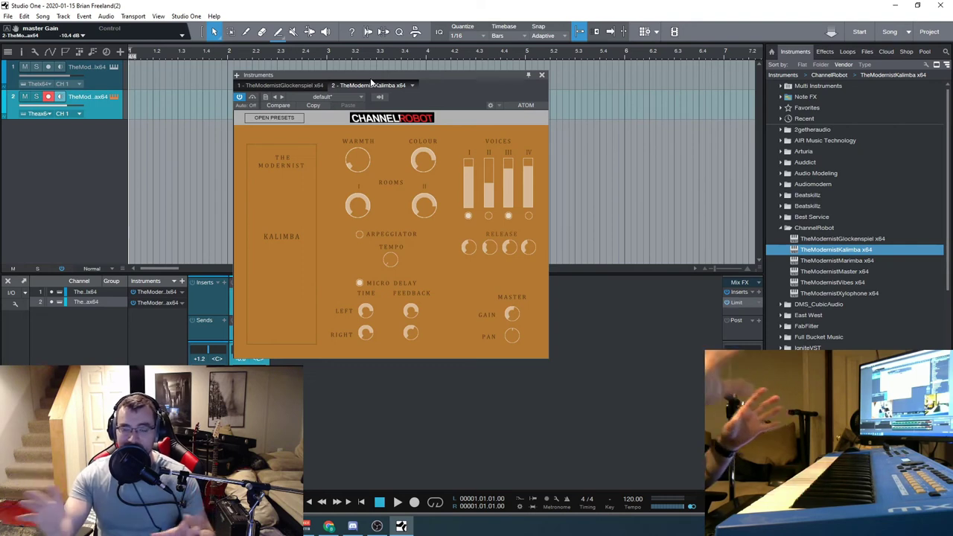
# Reopen the Kalimba preset browser and scroll the Factory list back to Bonkers
pyautogui.click(288, 119)
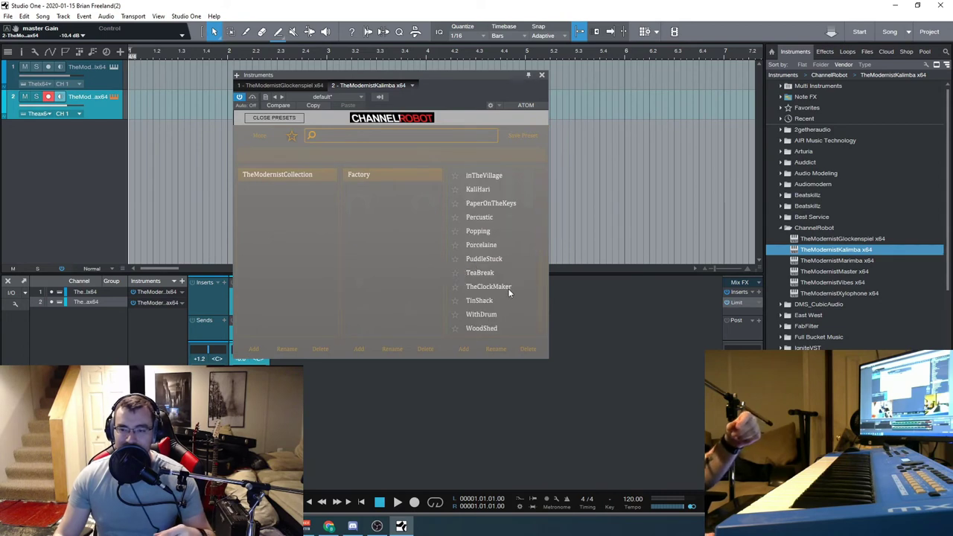
pyautogui.scroll(4, 507, 288)
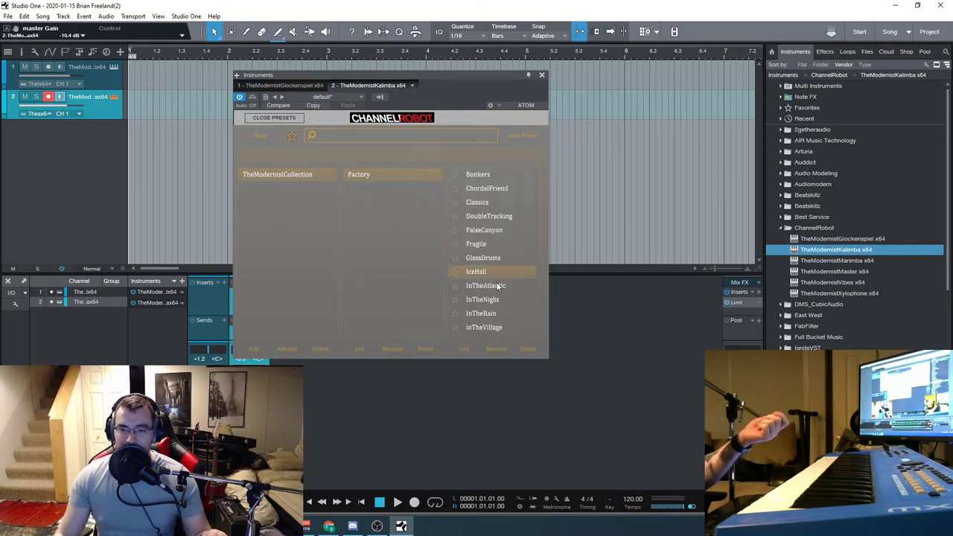